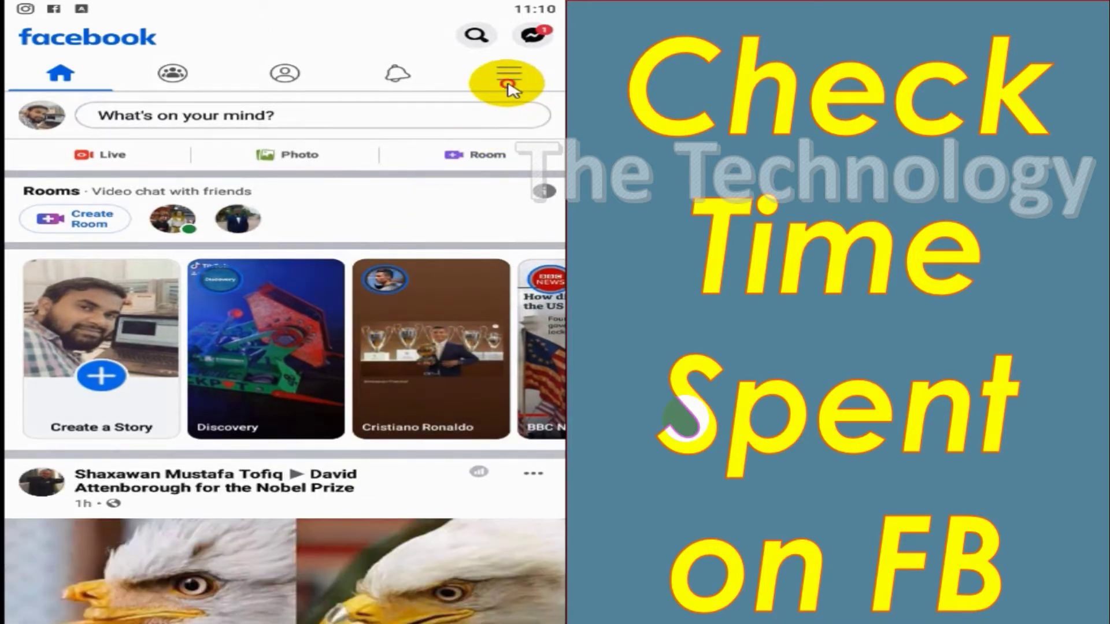
- From the main menu's Settings & Privacy section, open Your Time on Facebook
left_click(509, 86)
scroll(350, 292, "down", 2)
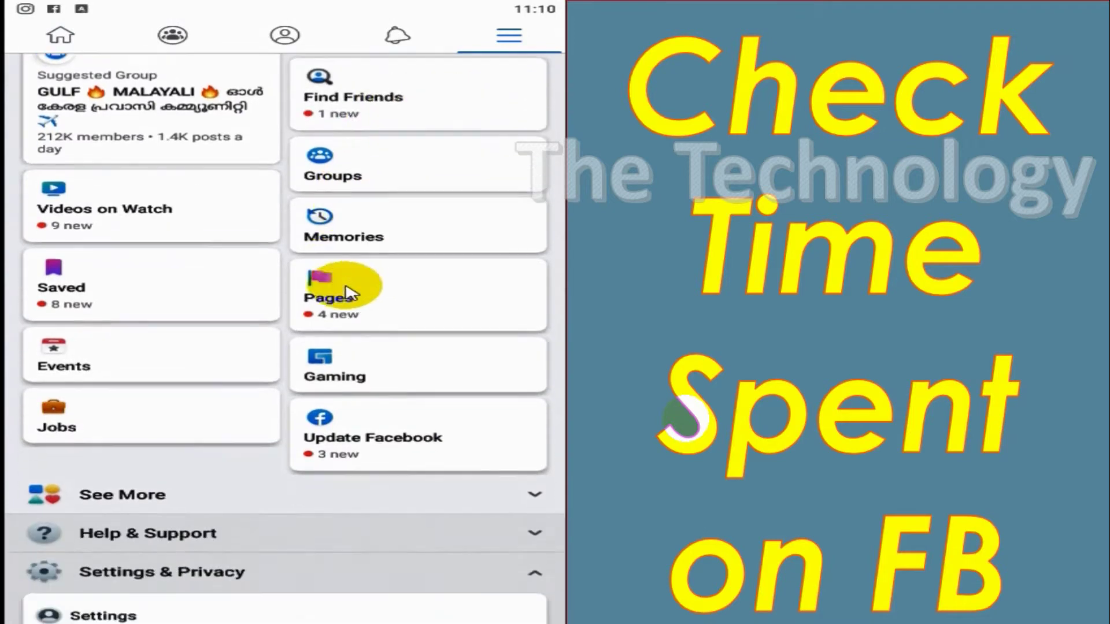
scroll(350, 292, "down", 5)
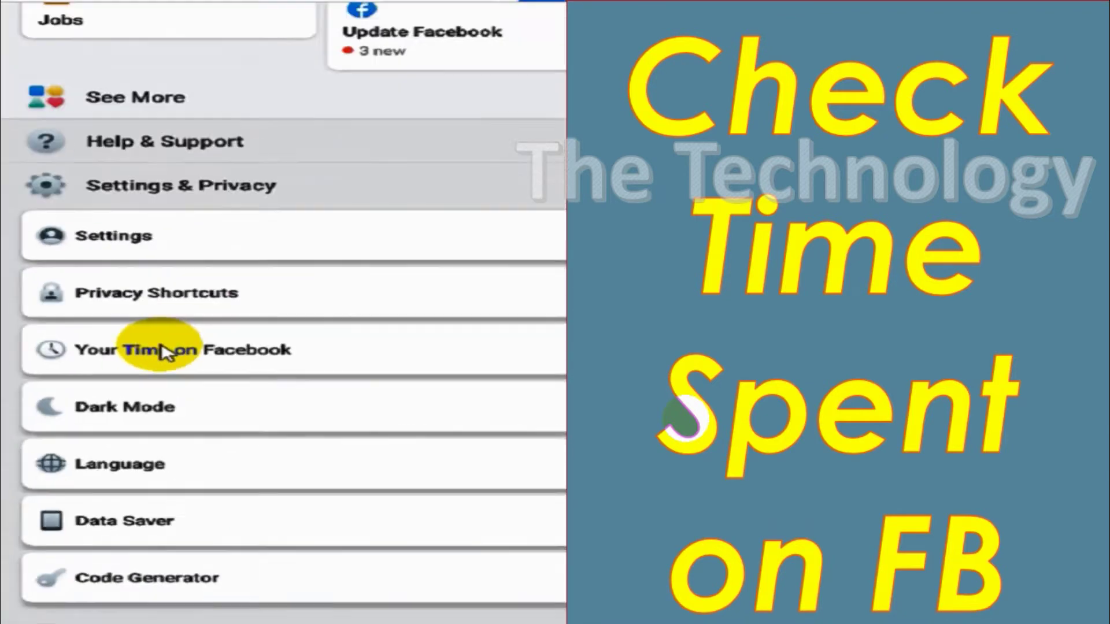
left_click(164, 353)
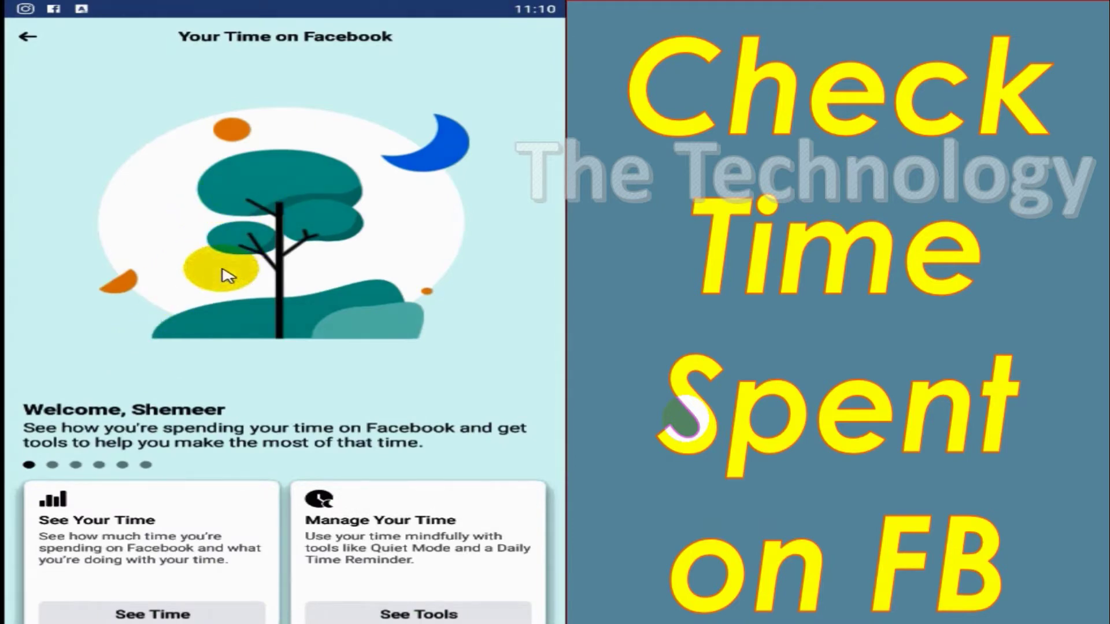
- View the Time per Day chart of this and last week's averages, then open the Activity Log
scroll(218, 266, "down", 3)
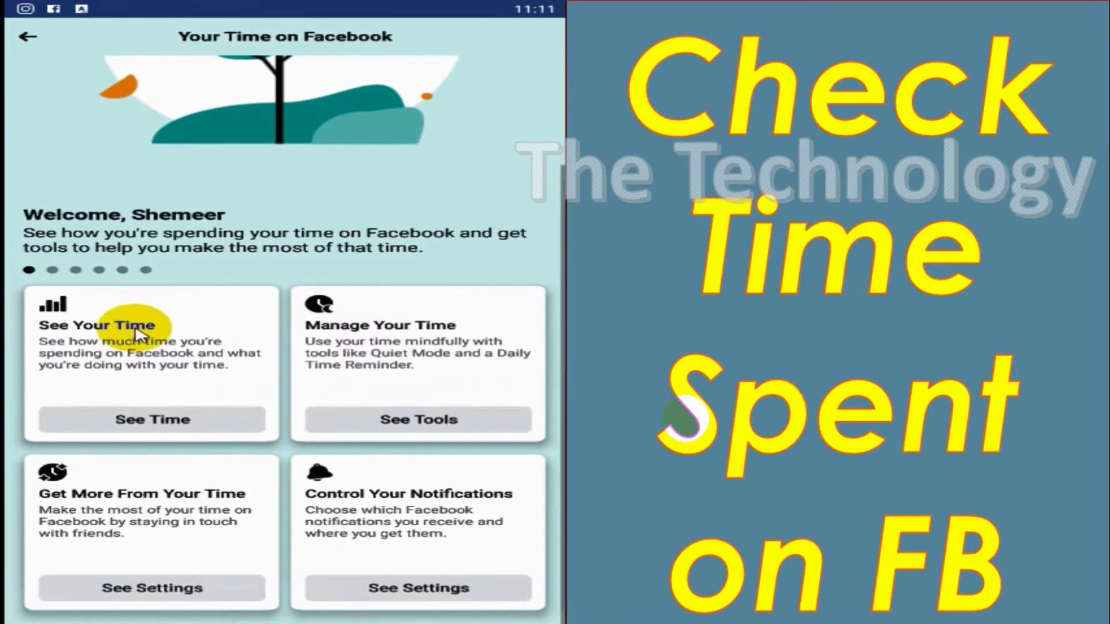
left_click(166, 419)
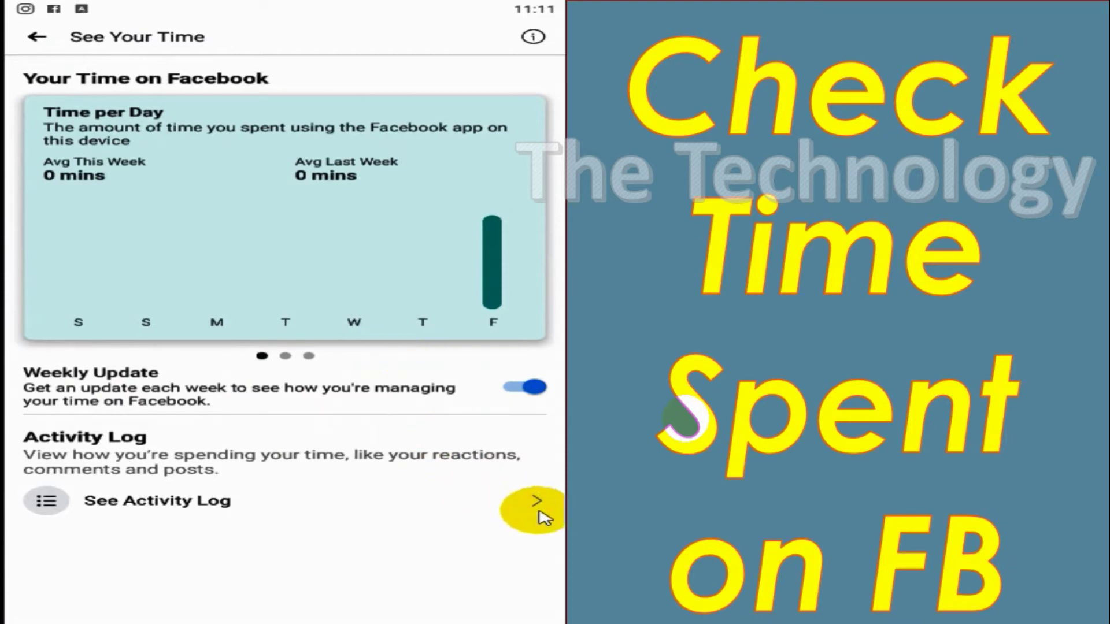
left_click(537, 502)
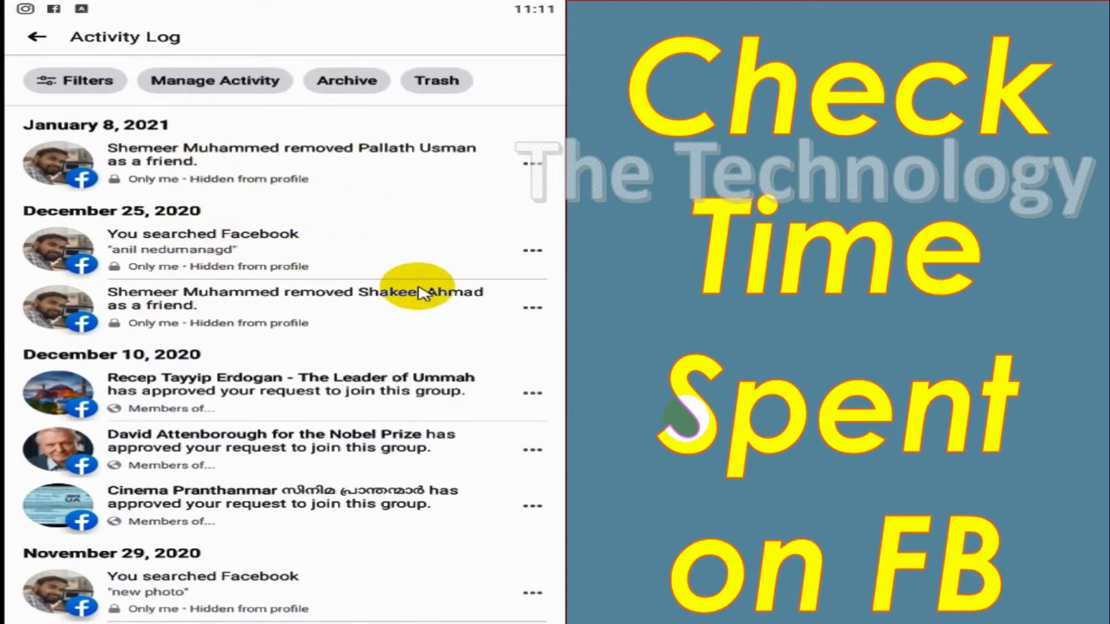
- Browse the Activity Log entries, then return to the See Your Time chart page
scroll(448, 409, "down", 5)
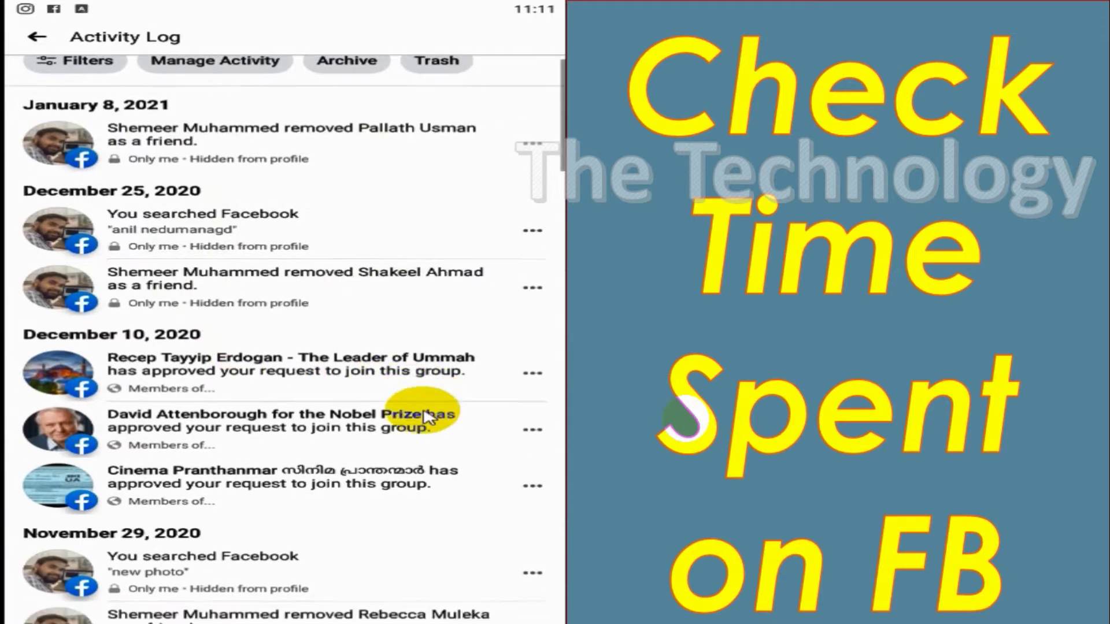
scroll(414, 316, "down", 4)
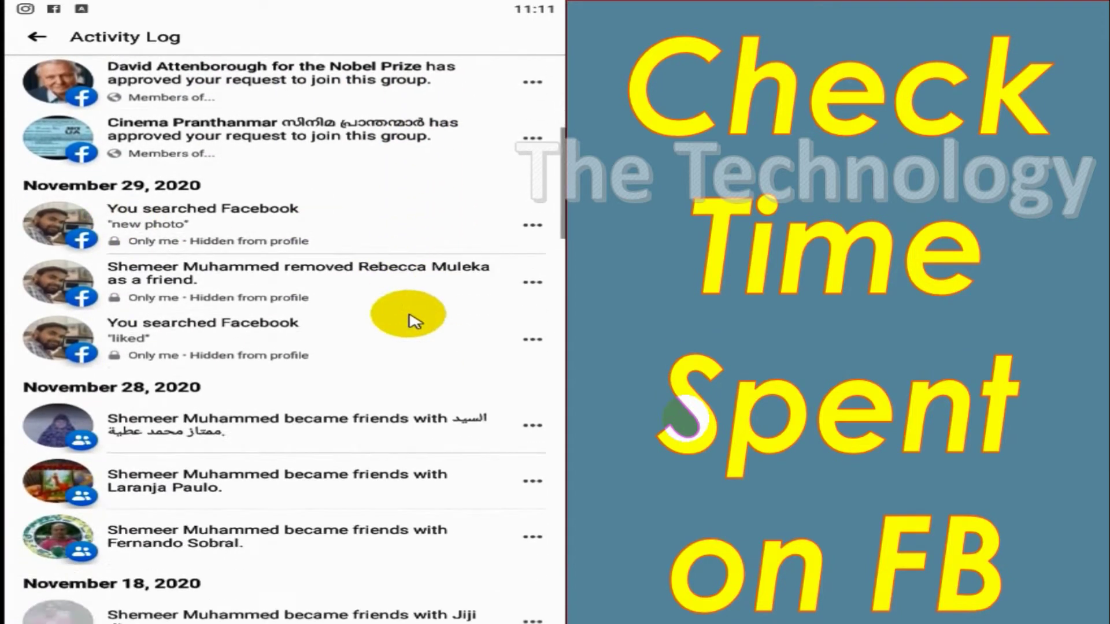
scroll(373, 315, "up", 9)
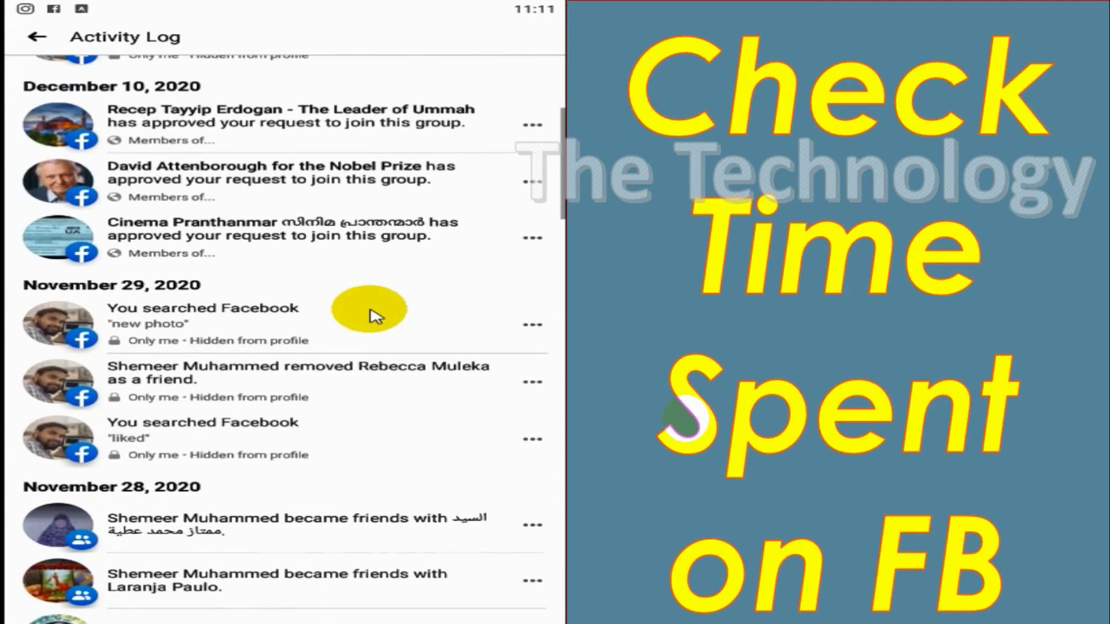
left_click(27, 34)
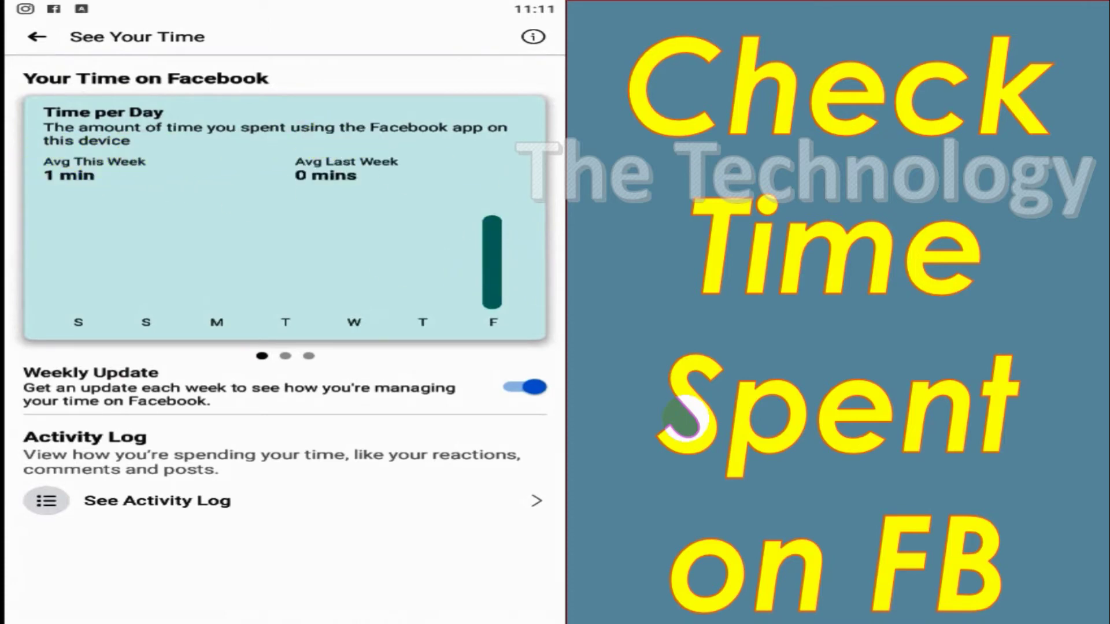
- Read the Chart Information sheet, dismiss it, and go back to the Your Time overview
left_click(544, 37)
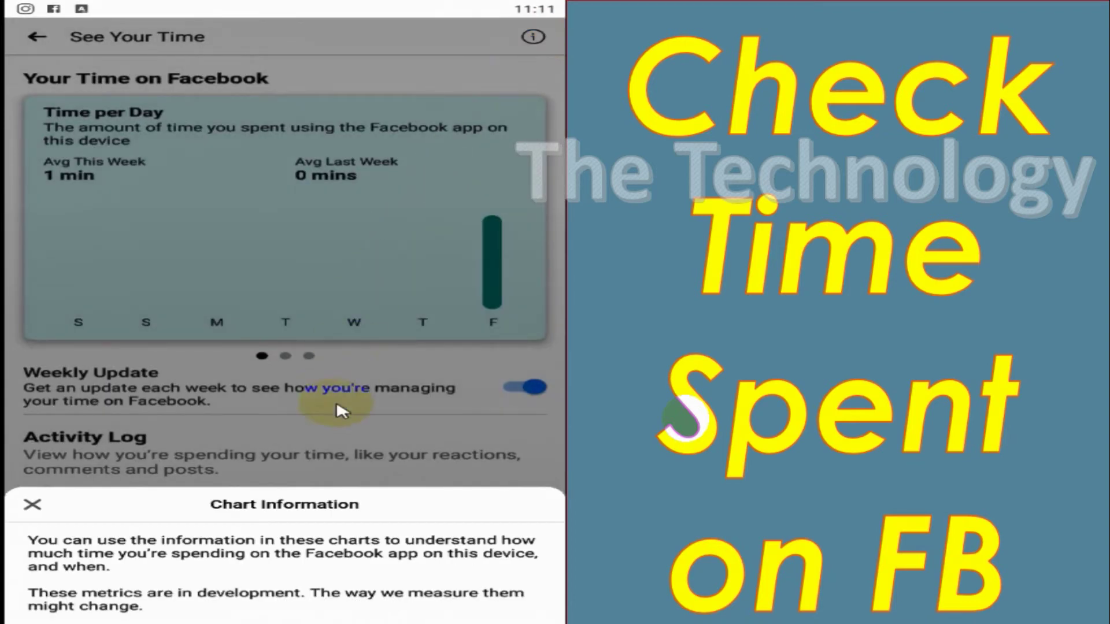
left_click(336, 411)
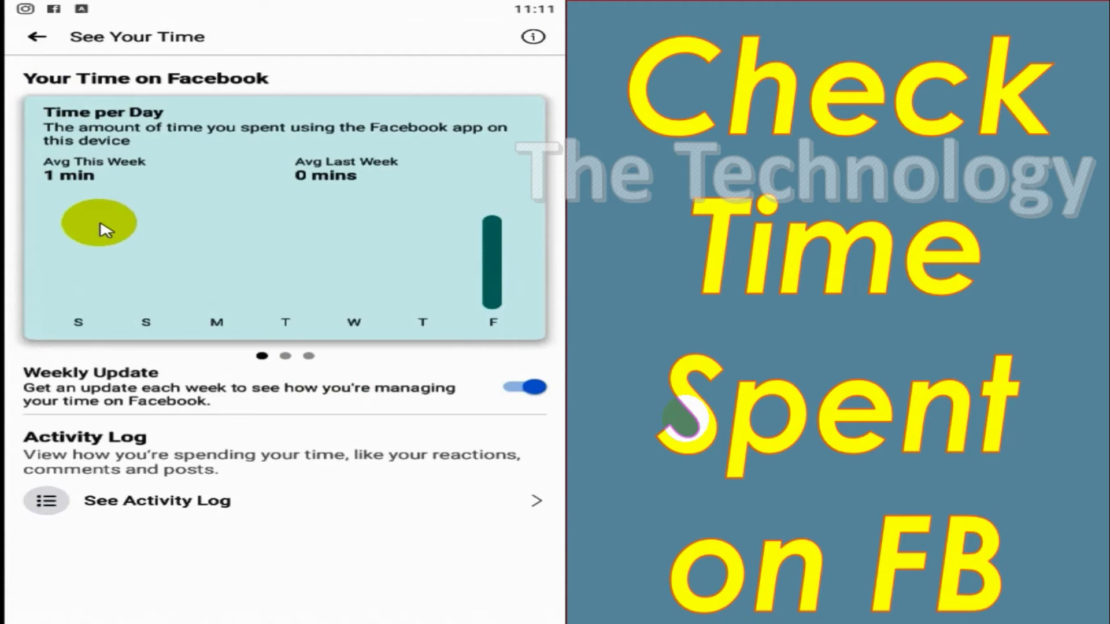
left_click(34, 38)
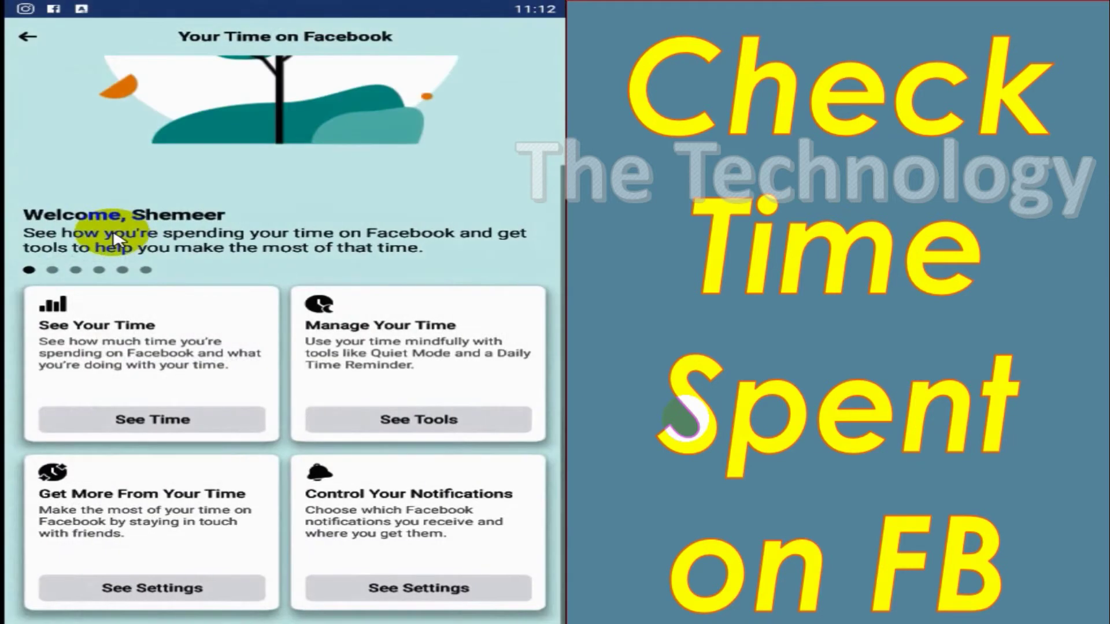
- In Manage Your Time, turn Quiet Mode on for 6 days 23 hrs 55 mins
left_click(400, 420)
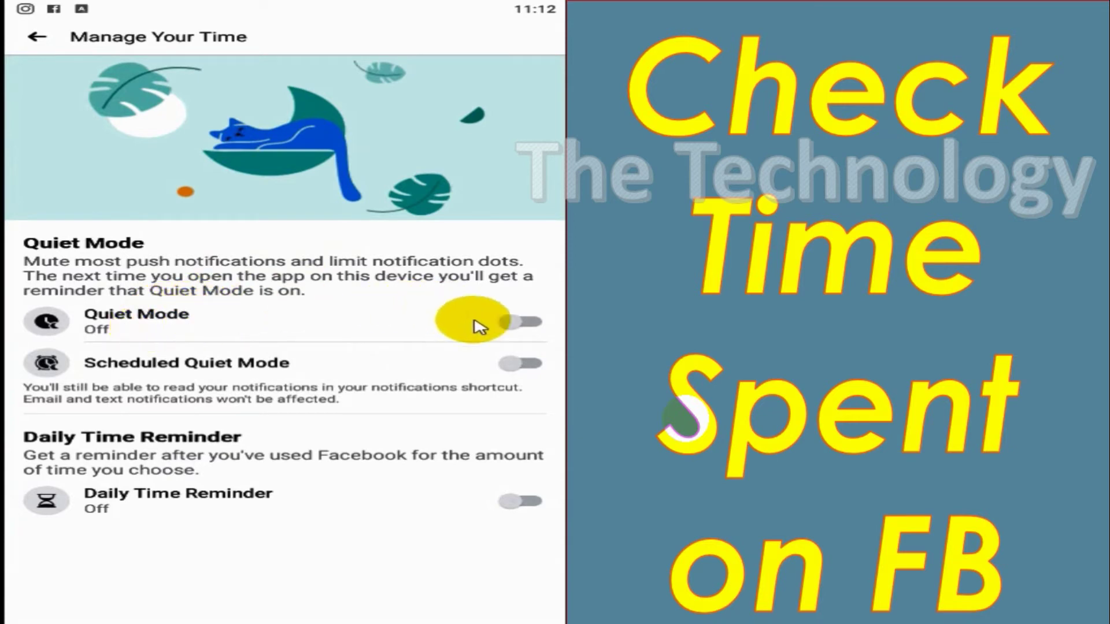
left_click(522, 323)
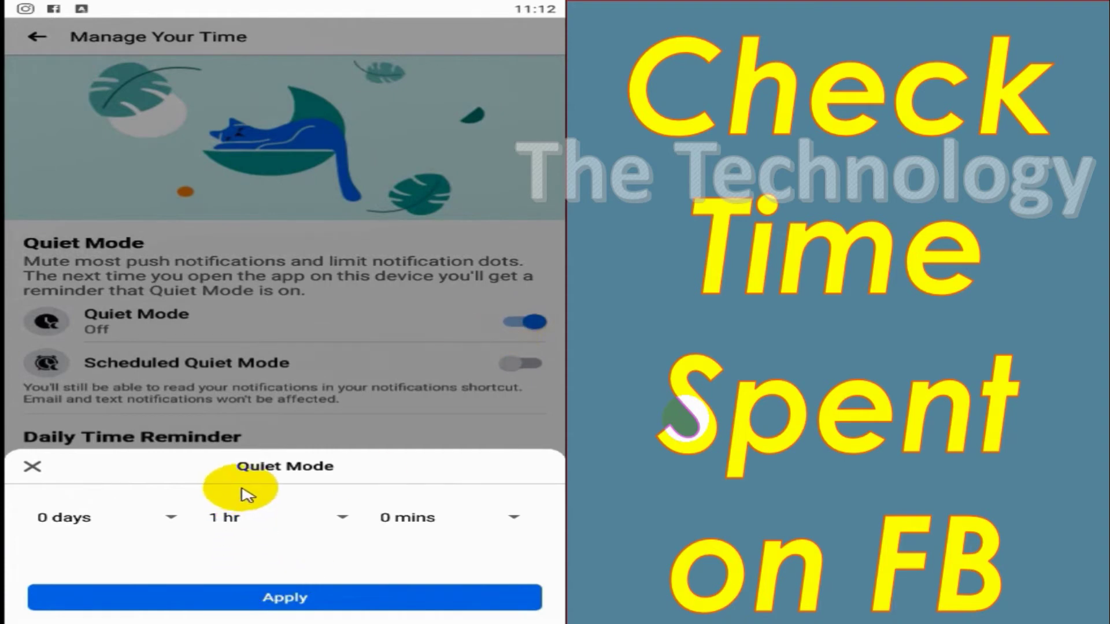
left_click(165, 518)
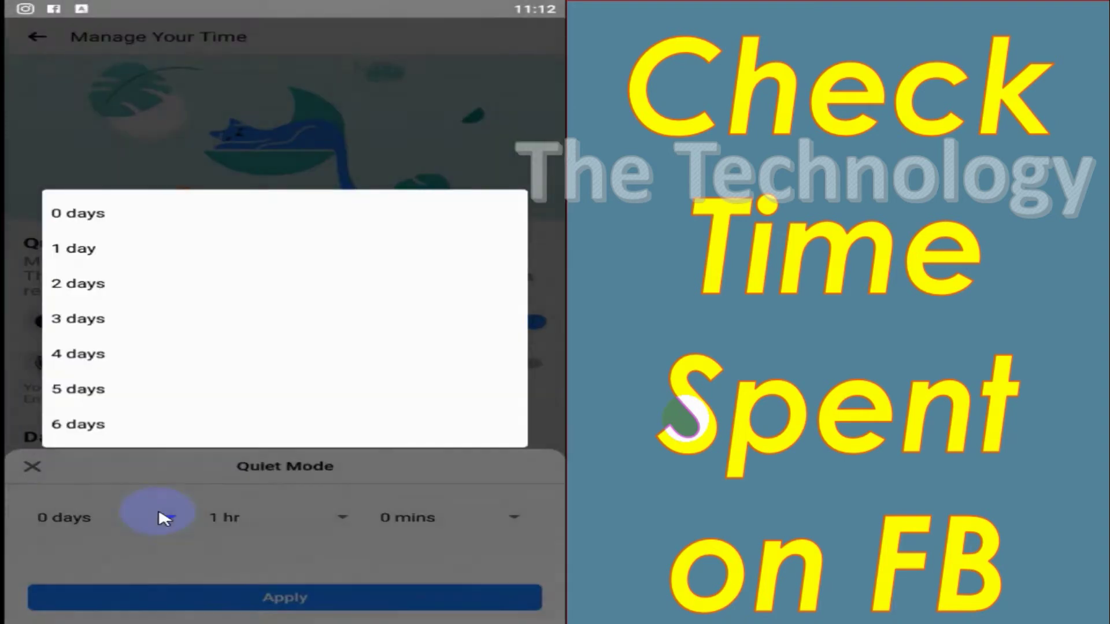
left_click(145, 424)
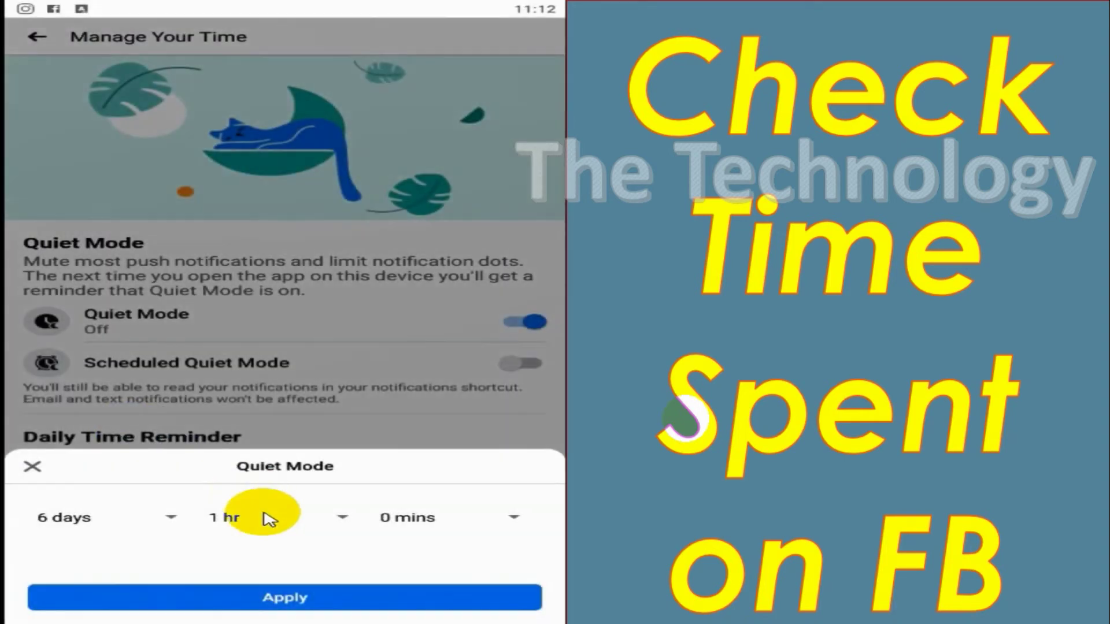
left_click(277, 518)
scroll(266, 416, "down", 5)
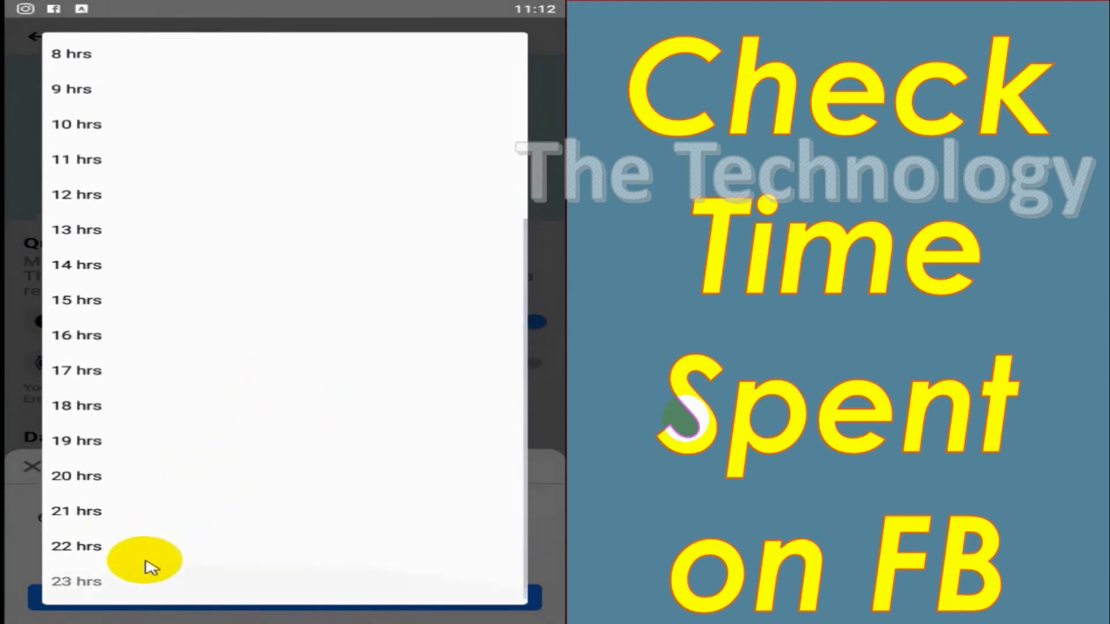
left_click(118, 589)
left_click(497, 522)
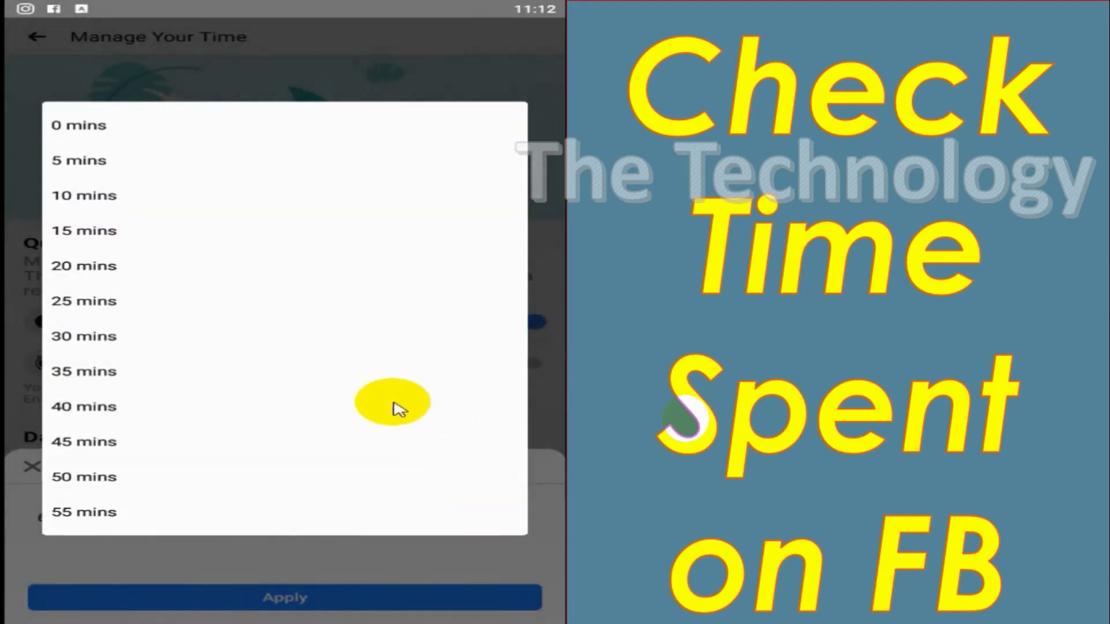
left_click(129, 513)
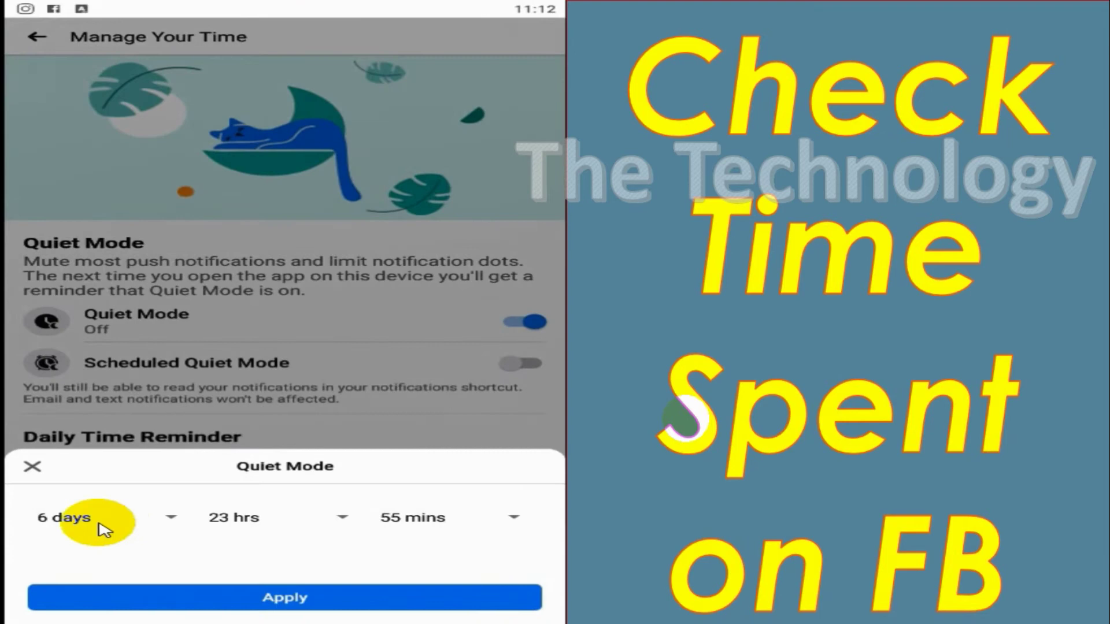
left_click(107, 521)
left_click(124, 543)
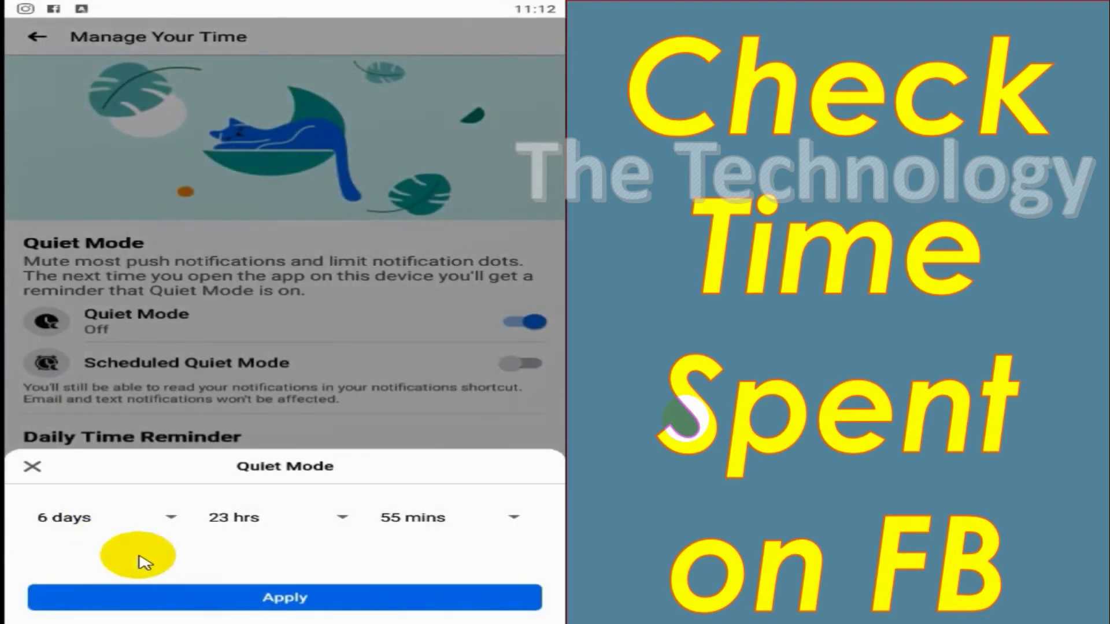
left_click(240, 608)
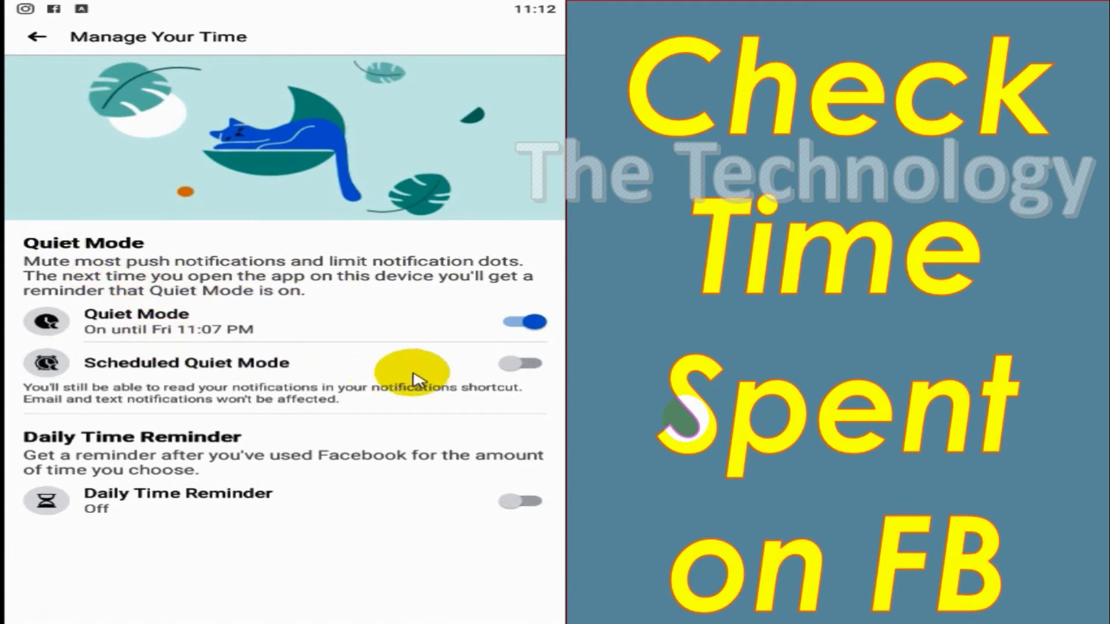
- Enable Scheduled Quiet Mode, add Friday and Saturday, and set the start time to 11:00 PM
left_click(529, 368)
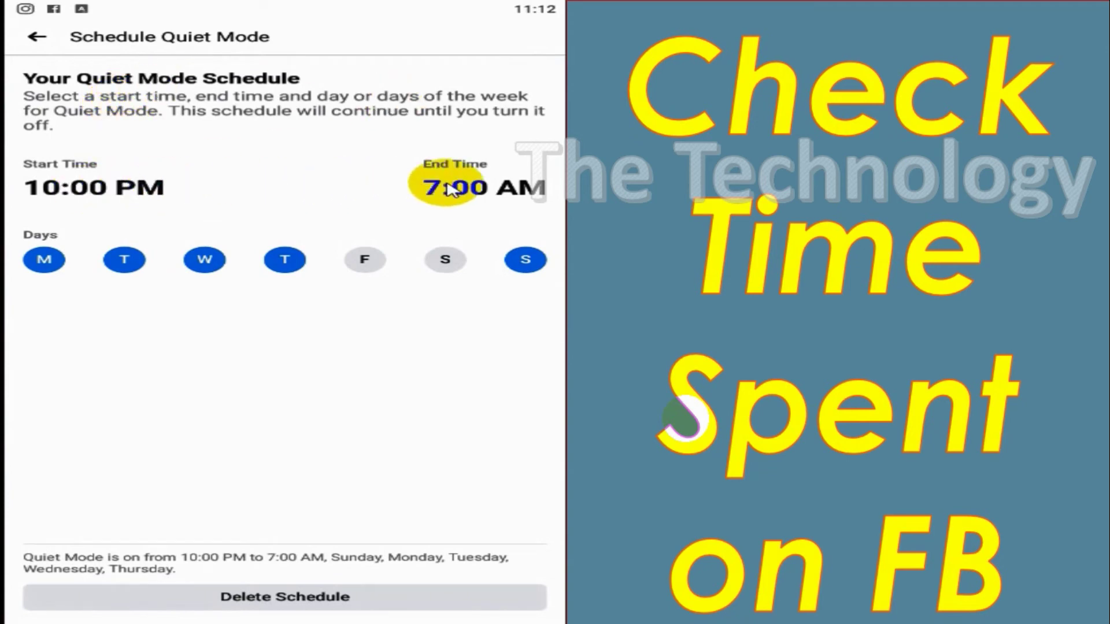
left_click(365, 260)
left_click(445, 260)
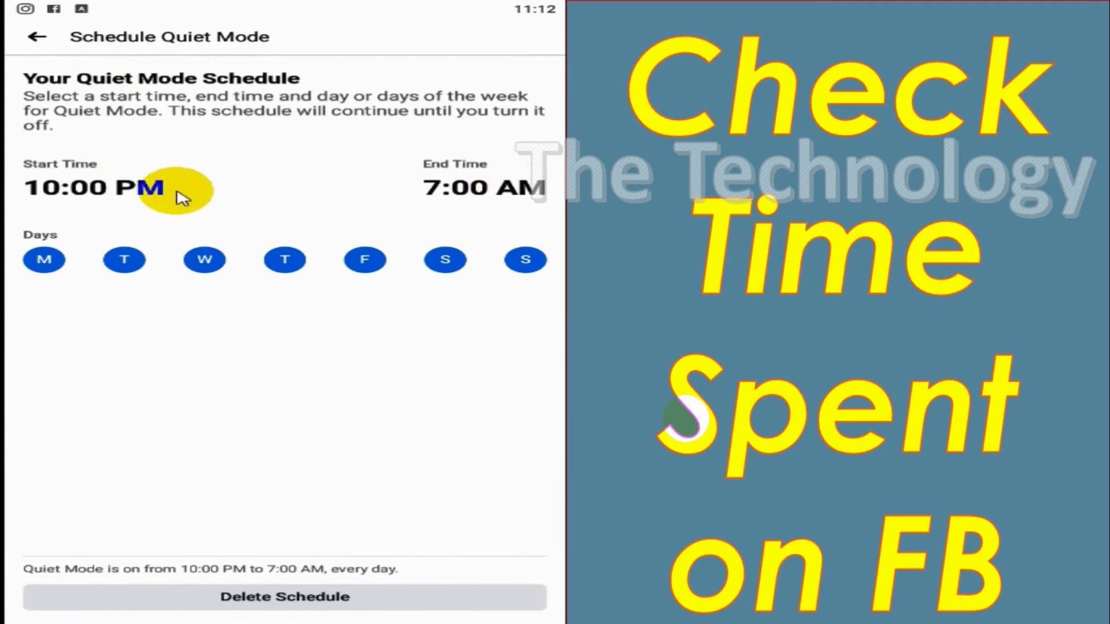
left_click(87, 187)
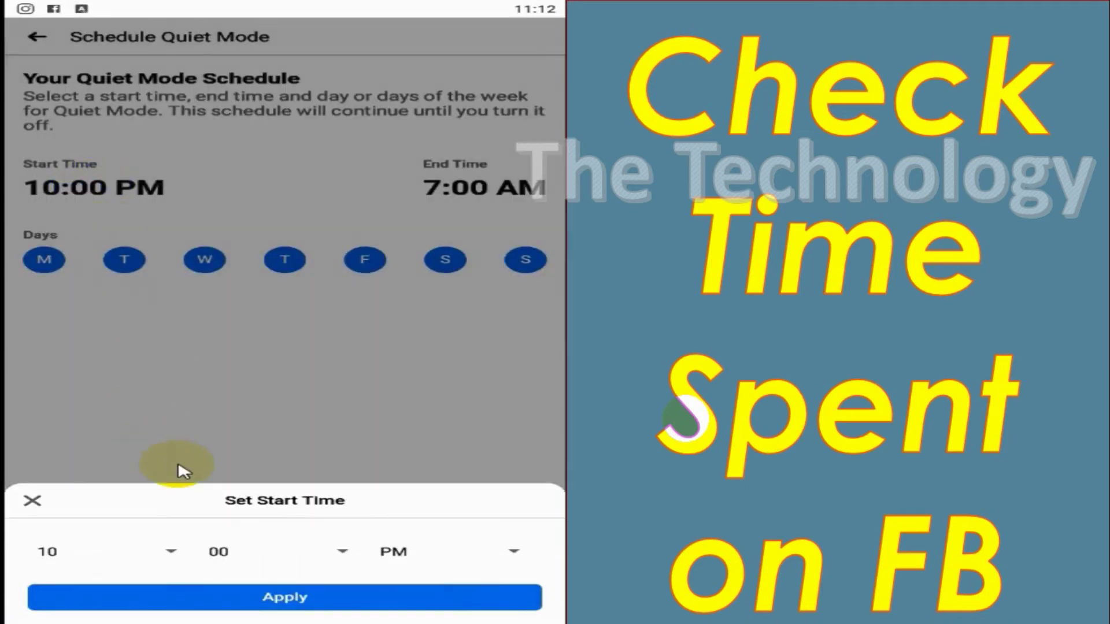
left_click(162, 560)
left_click(87, 512)
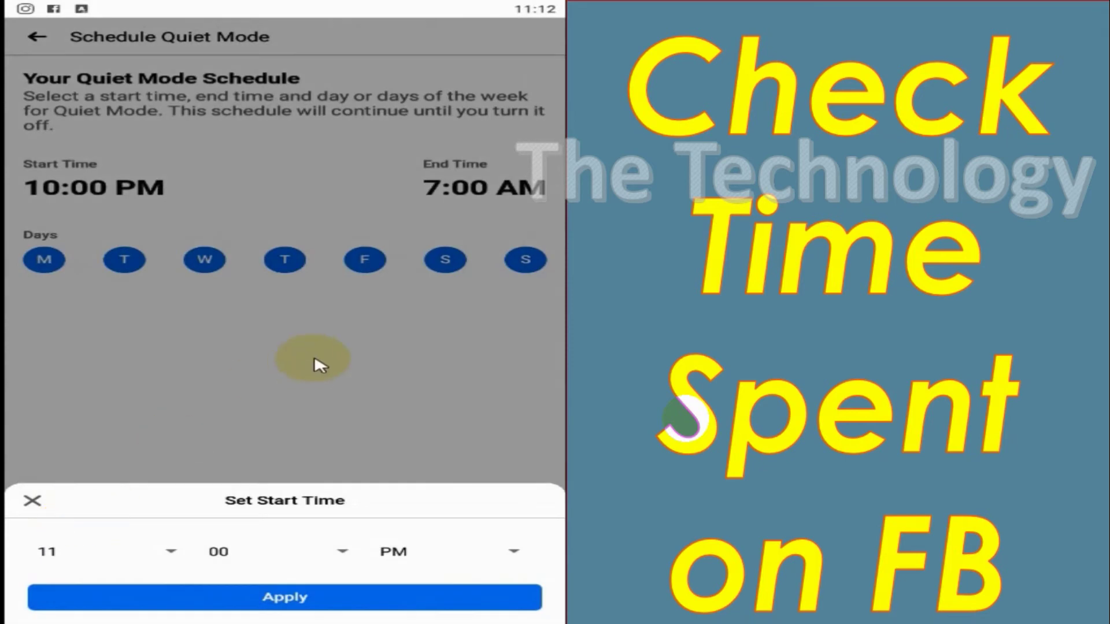
left_click(326, 602)
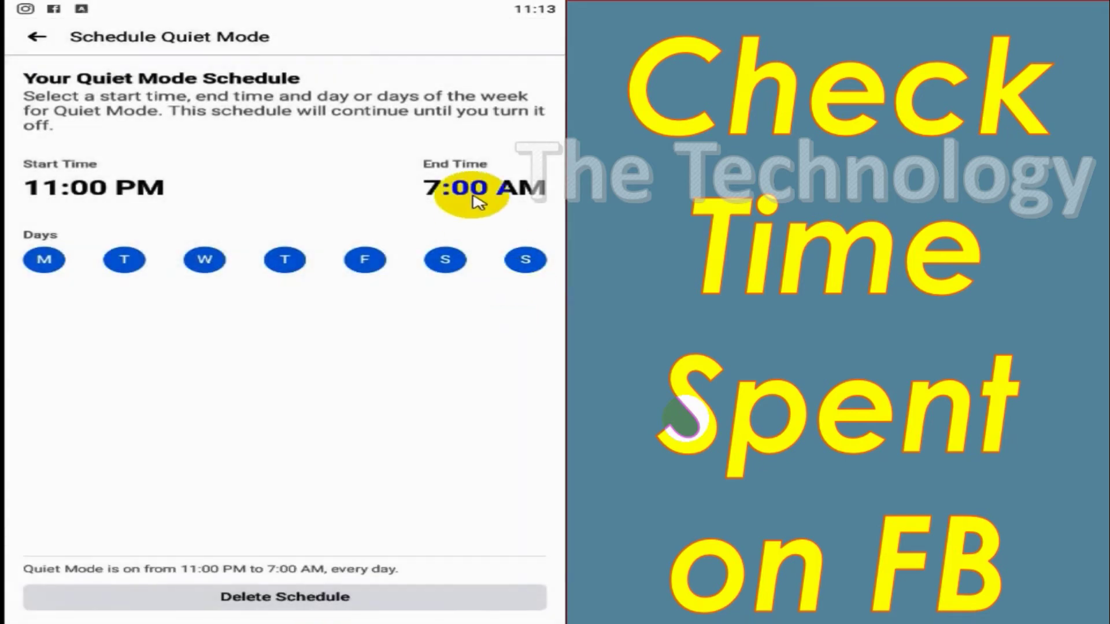
- Set the schedule's end time to 6:00 AM and return to Manage Your Time
left_click(471, 191)
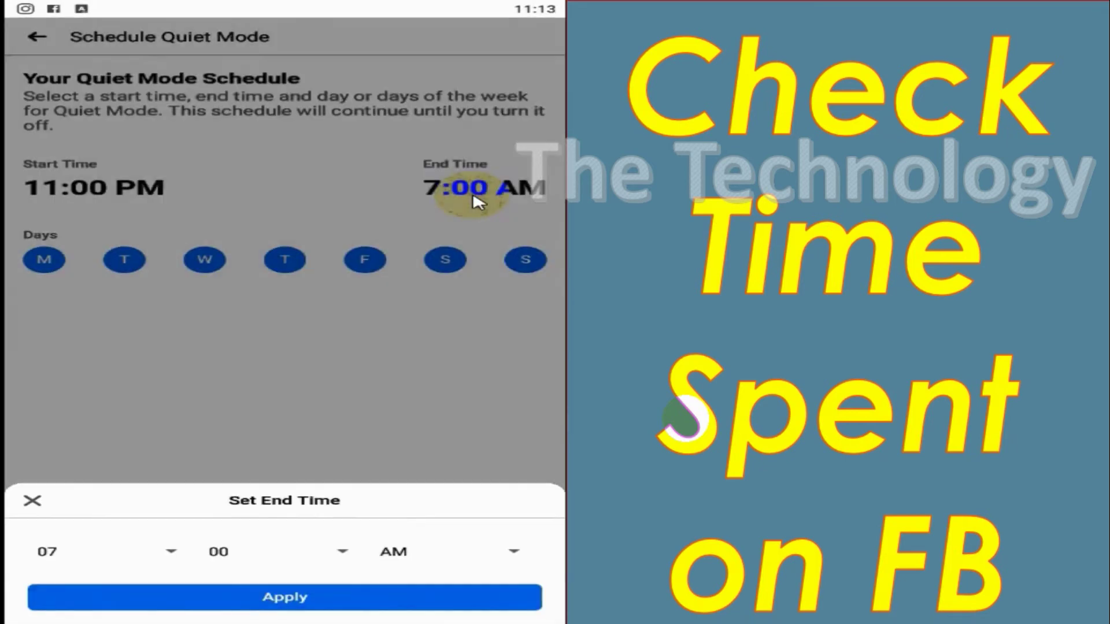
left_click(68, 545)
left_click(50, 329)
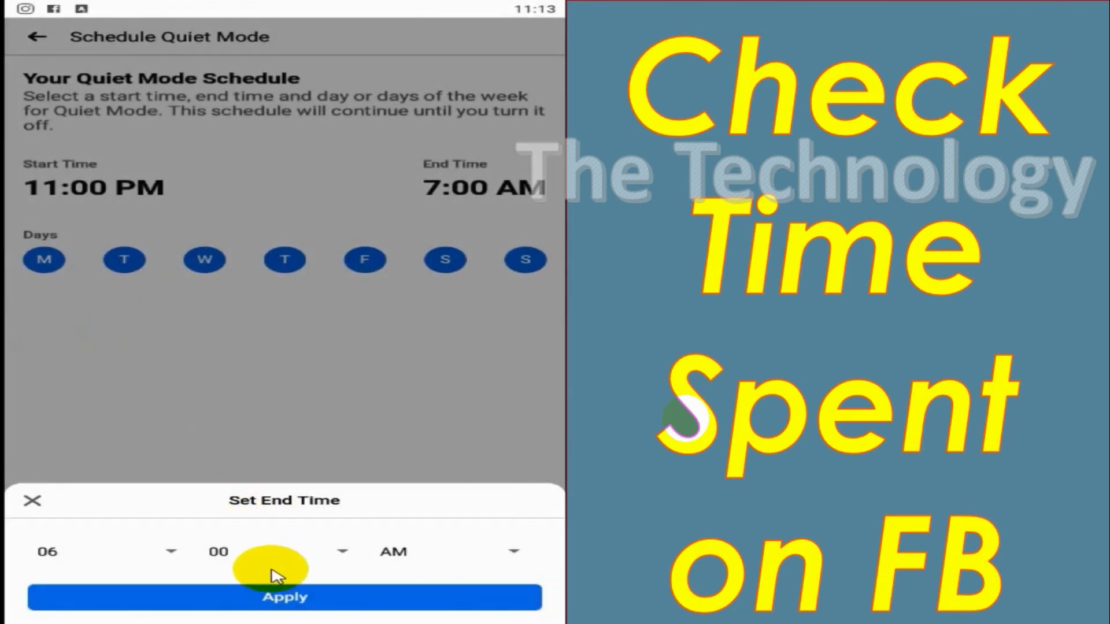
left_click(273, 598)
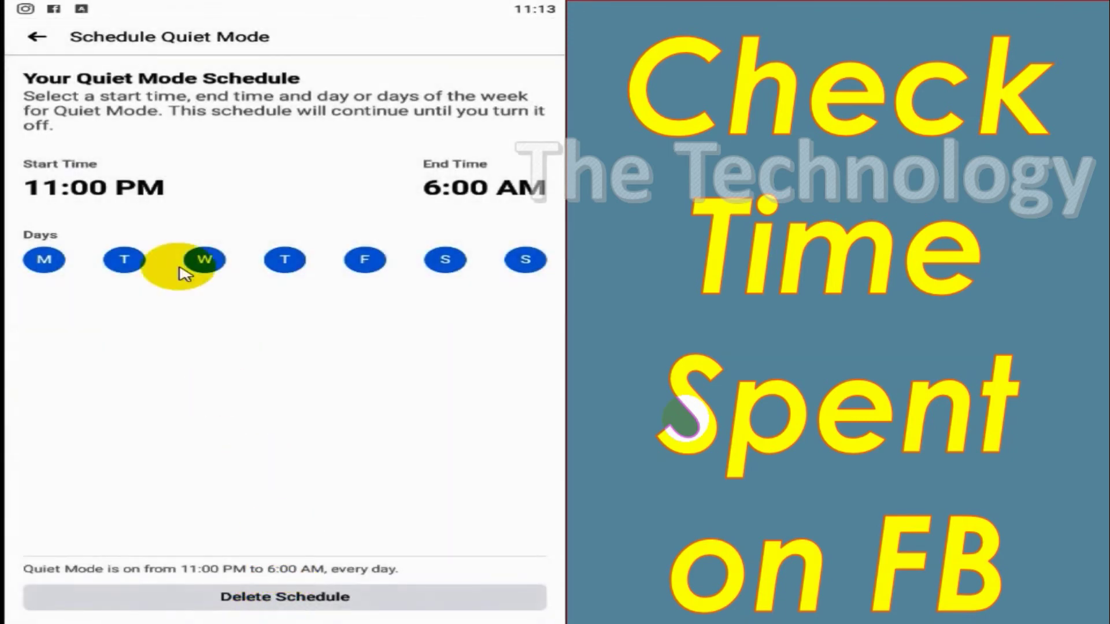
left_click(36, 37)
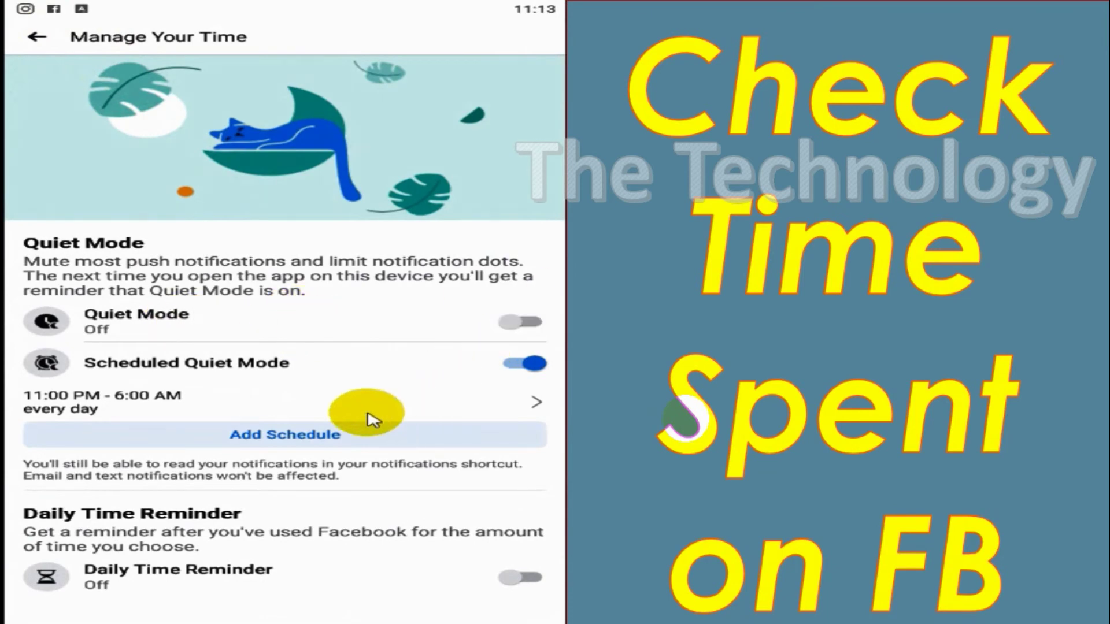
left_click(298, 439)
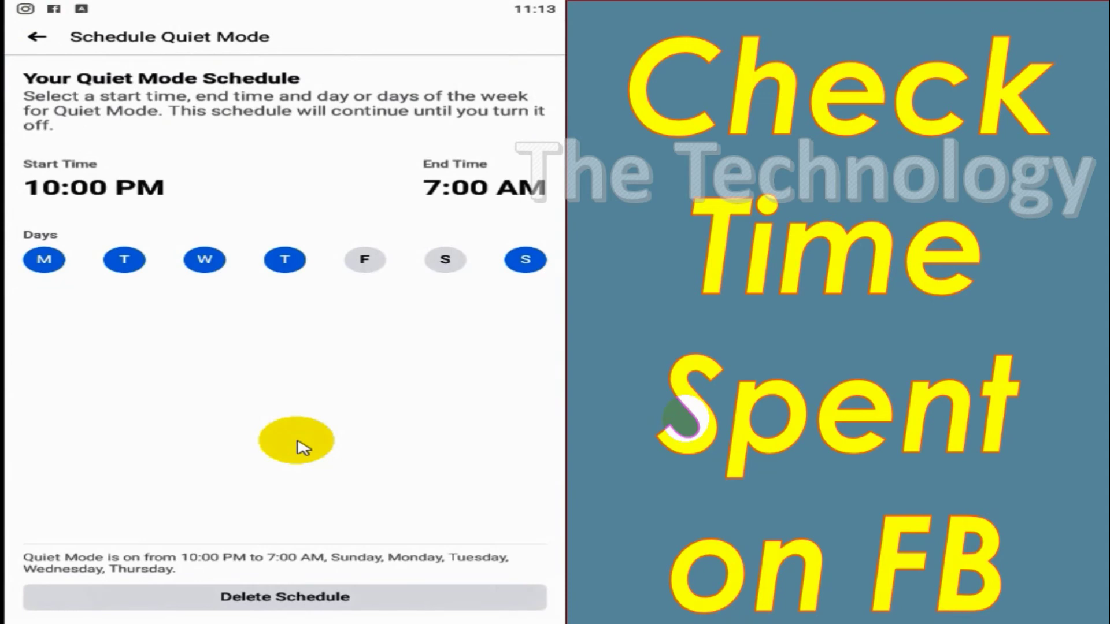
left_click(48, 44)
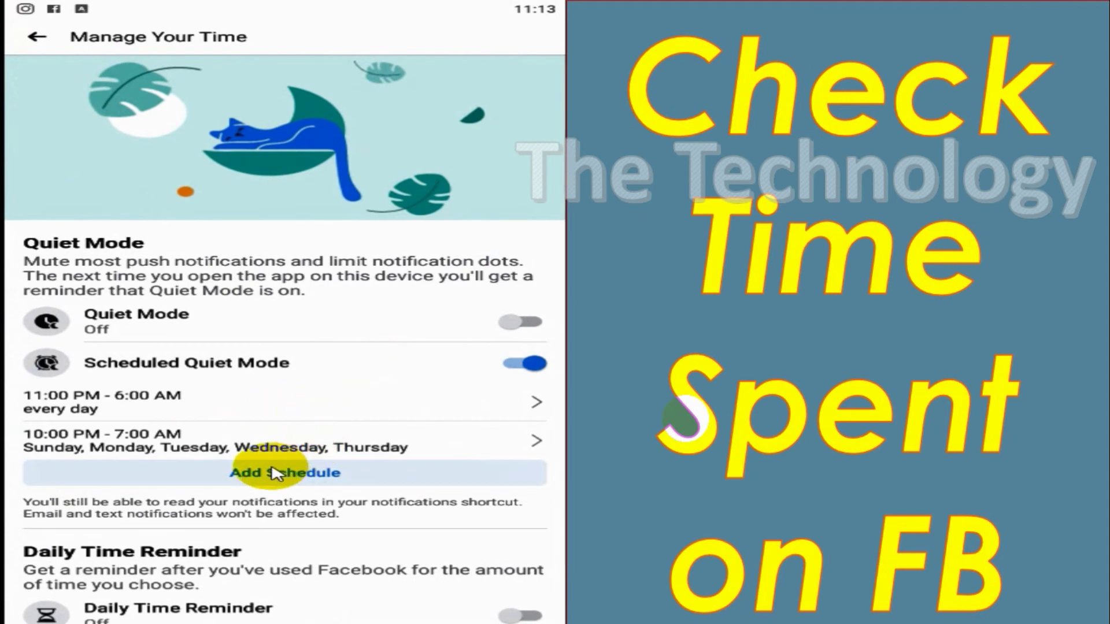
left_click(261, 471)
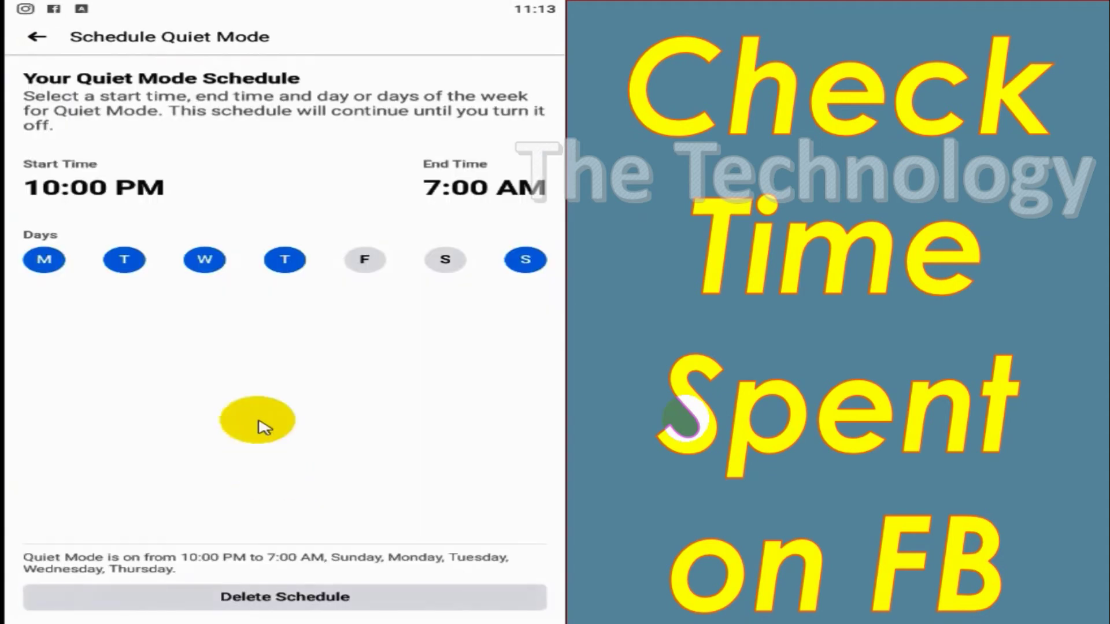
left_click(39, 37)
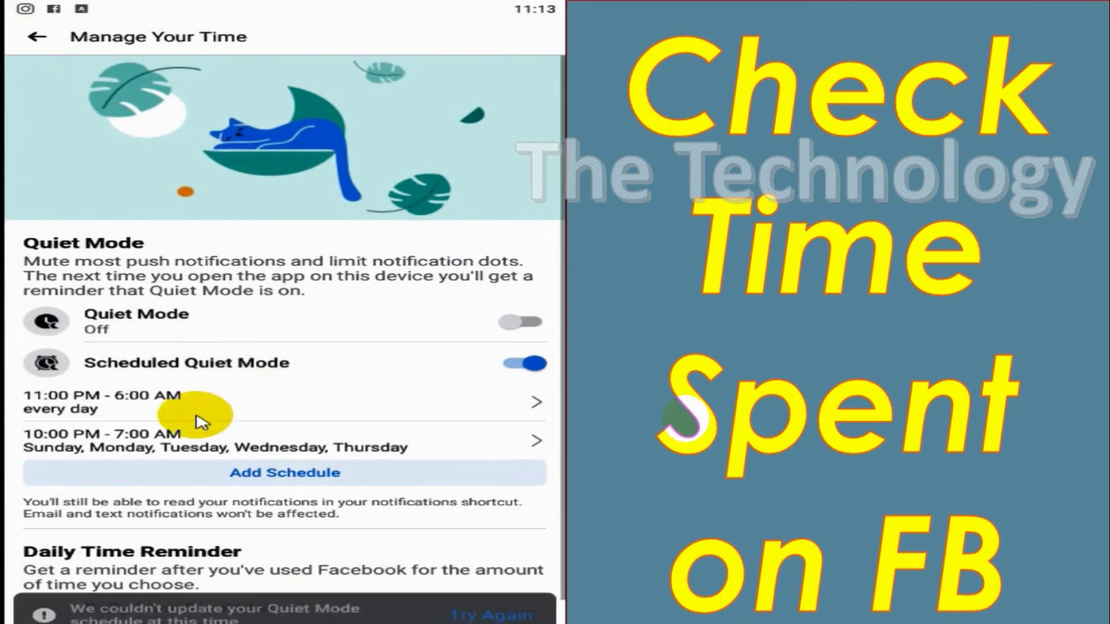
left_click(485, 603)
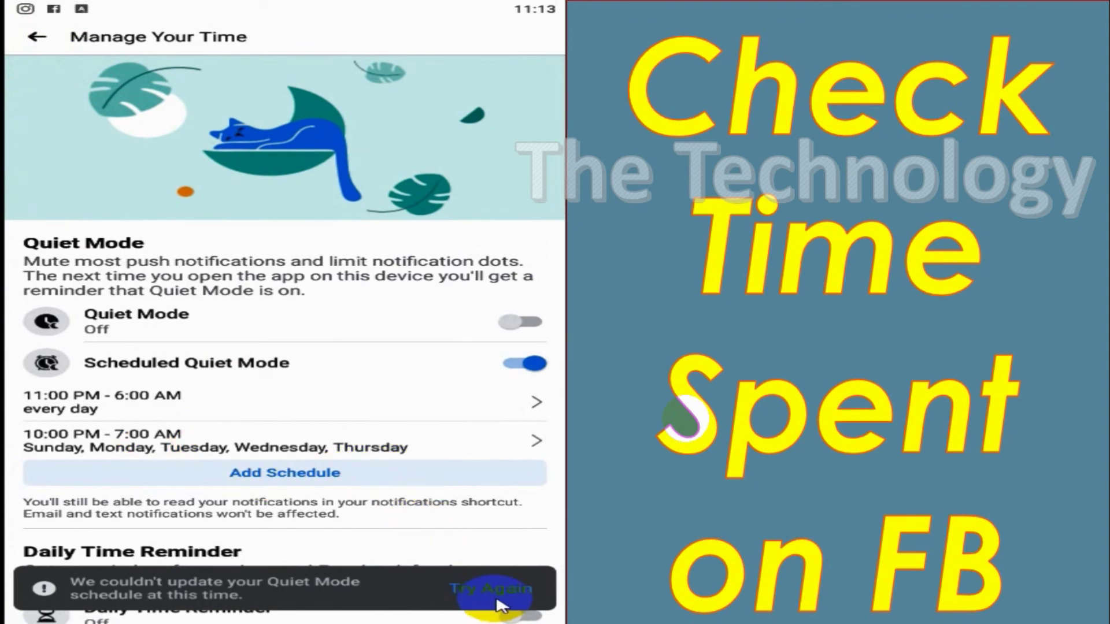
left_click(537, 443)
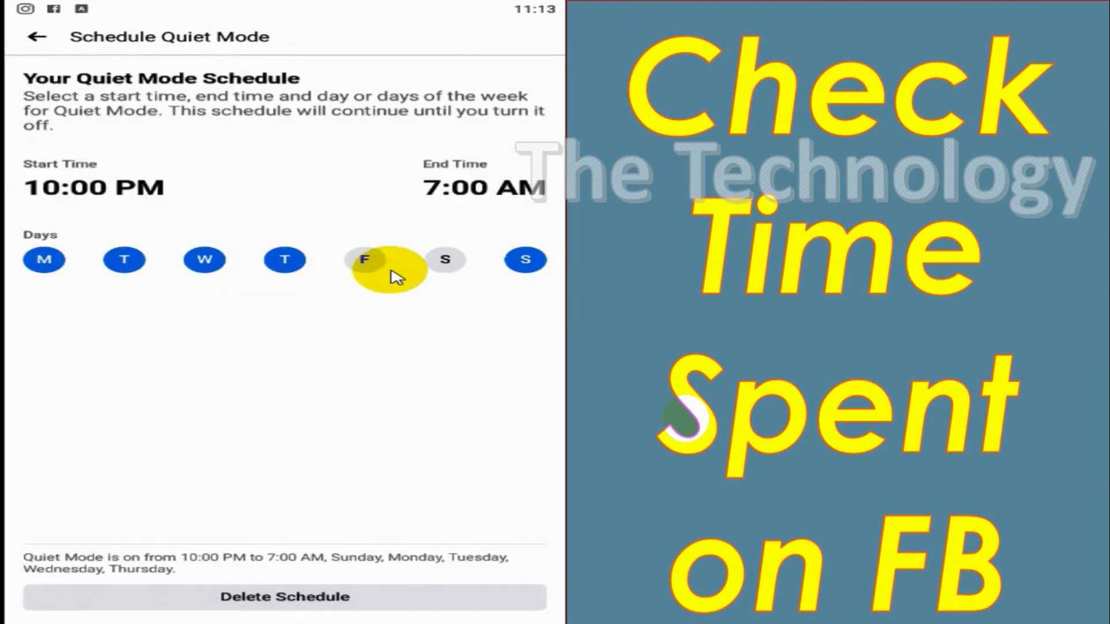
left_click(320, 599)
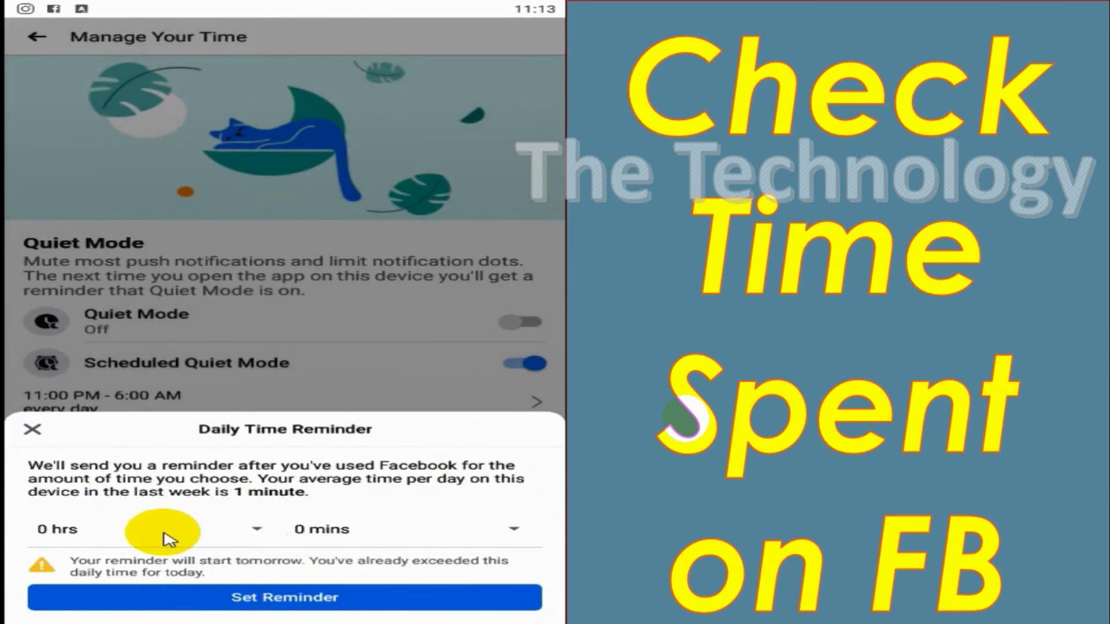
- Set the Daily Time Reminder to 1 hr 30 mins and save it
left_click(163, 540)
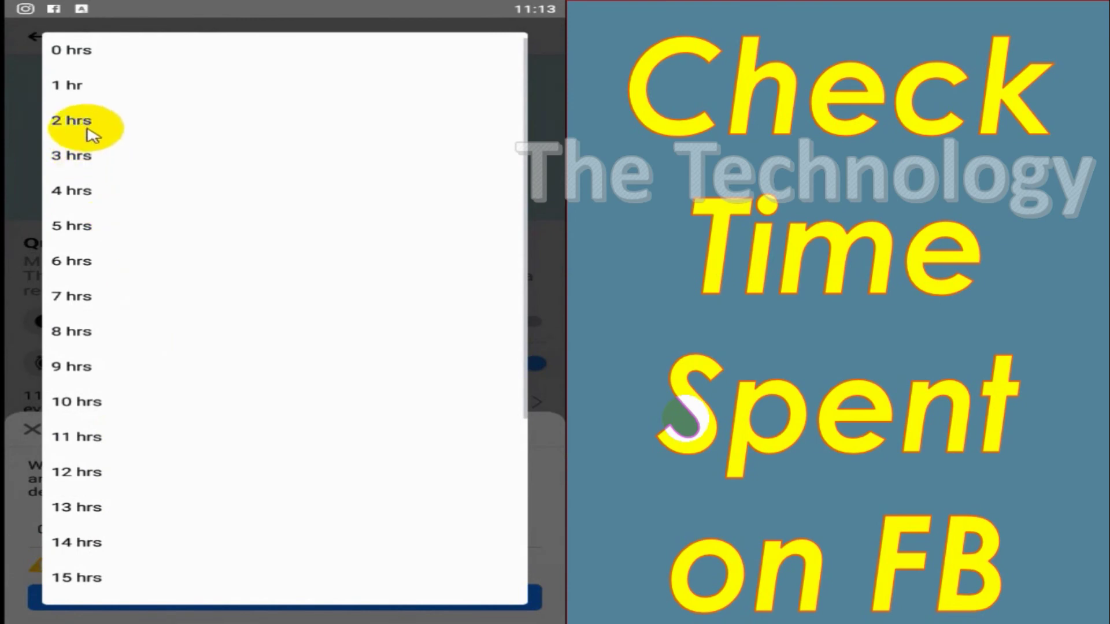
left_click(103, 105)
left_click(396, 529)
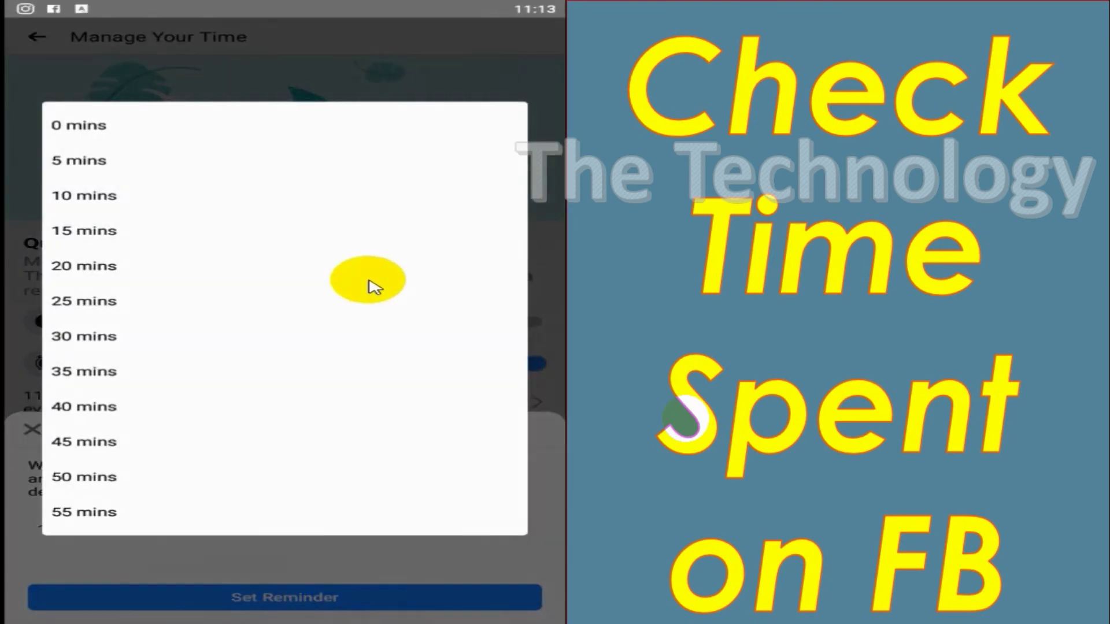
left_click(116, 338)
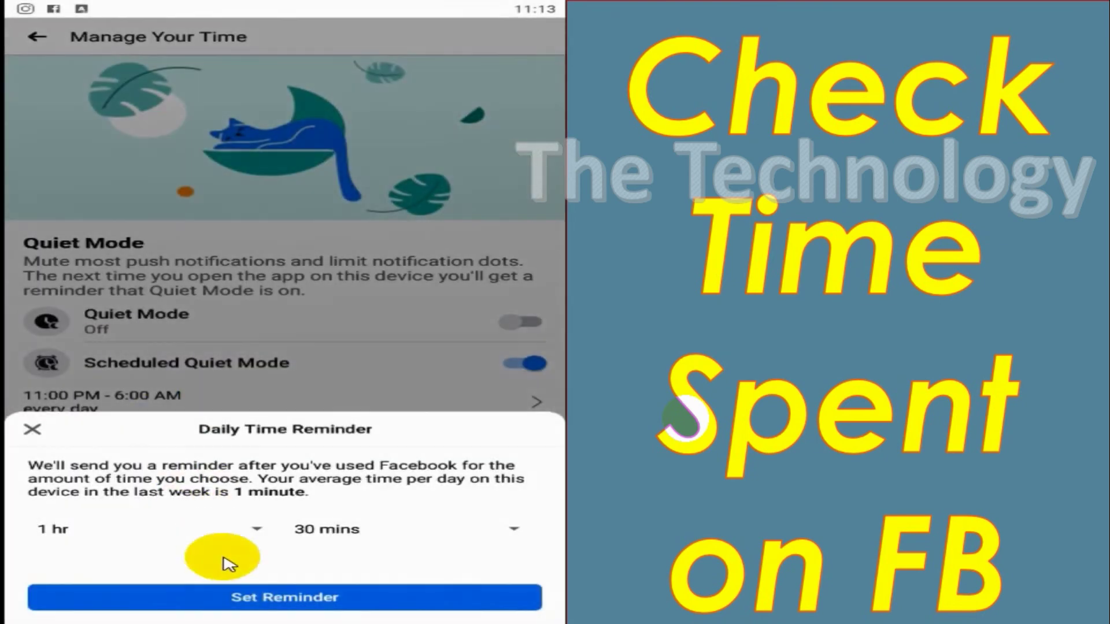
left_click(247, 601)
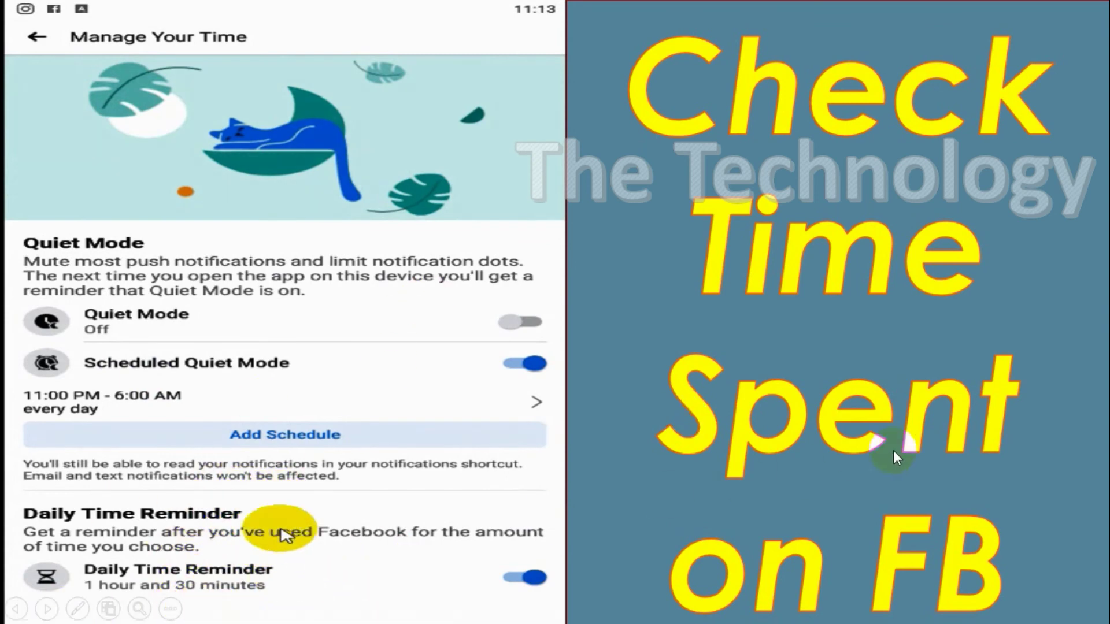
- Leave Manage Your Time and return to the Your Time on Facebook page
left_click(37, 37)
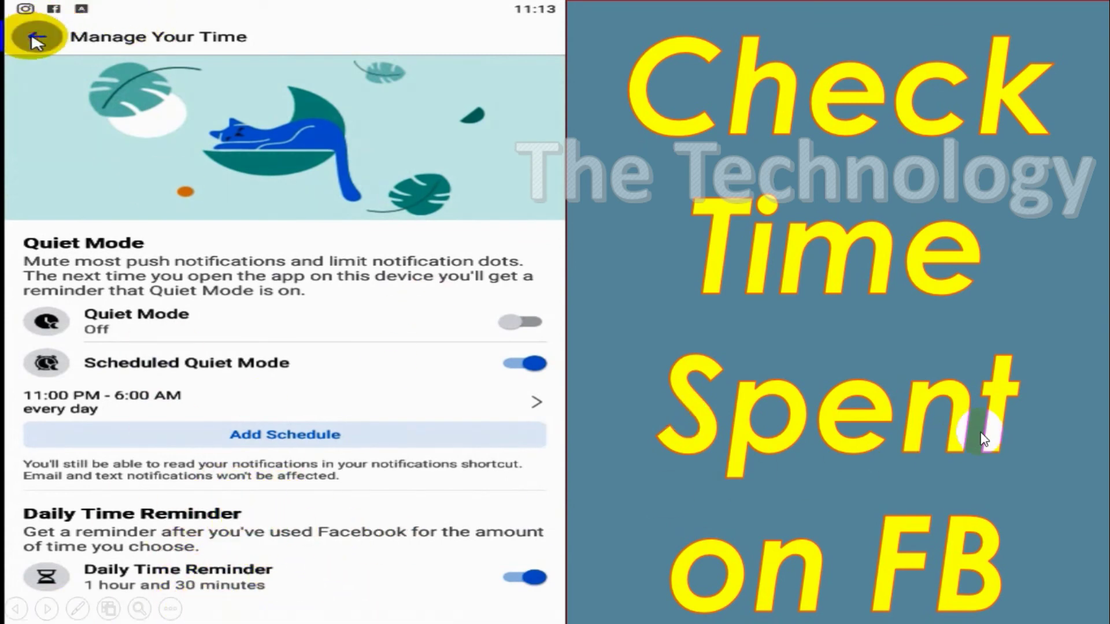